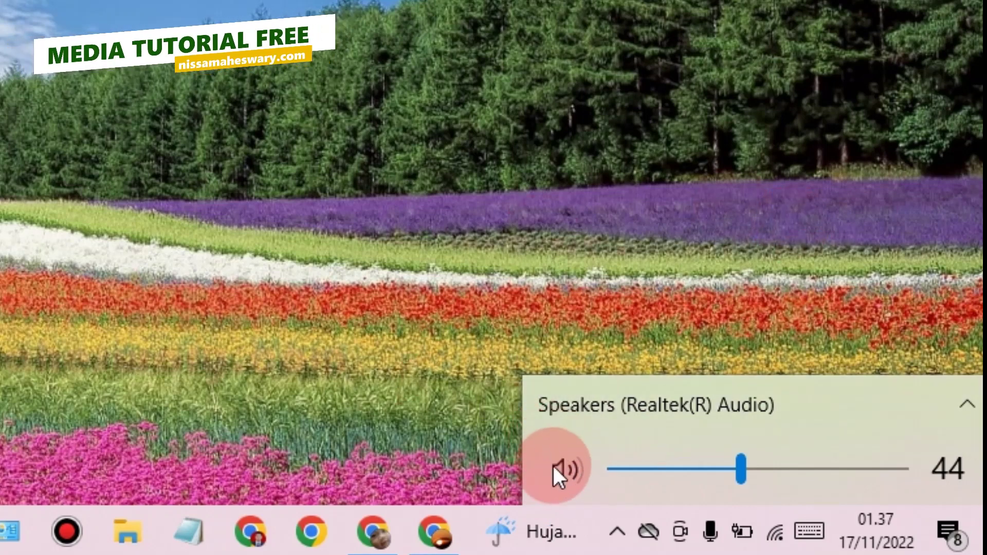
- Set the Realtek speaker volume to 56
left_click(899, 465)
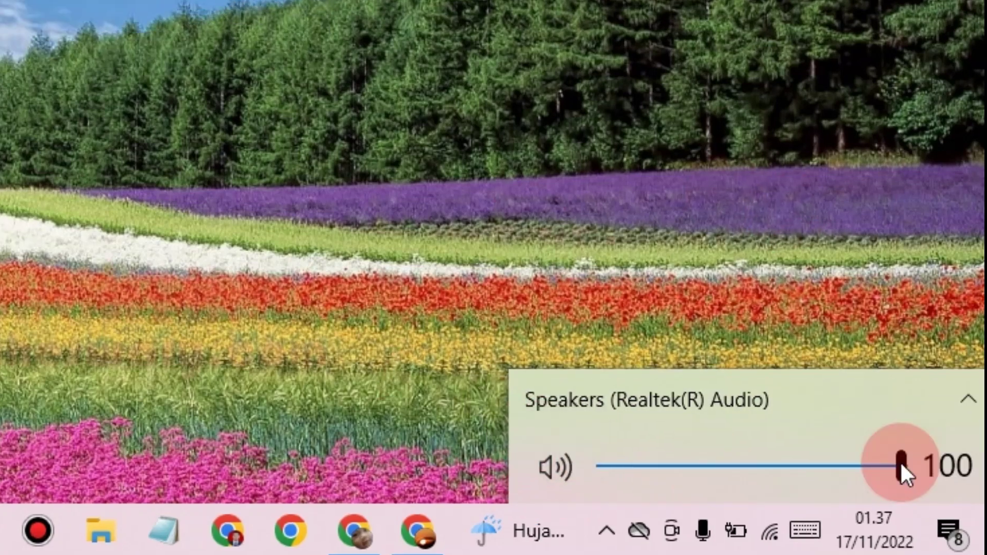
left_click_drag(900, 465, 772, 468)
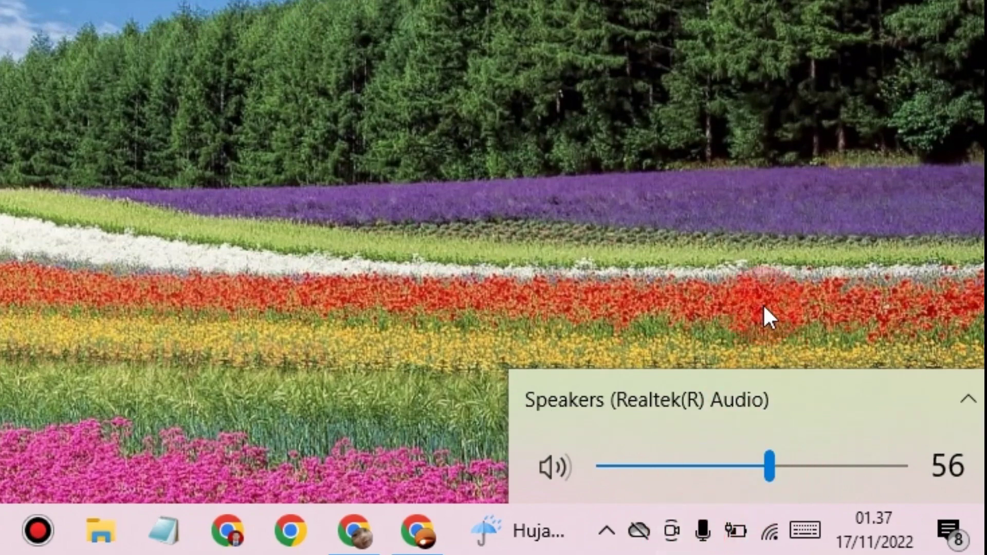
left_click(756, 290)
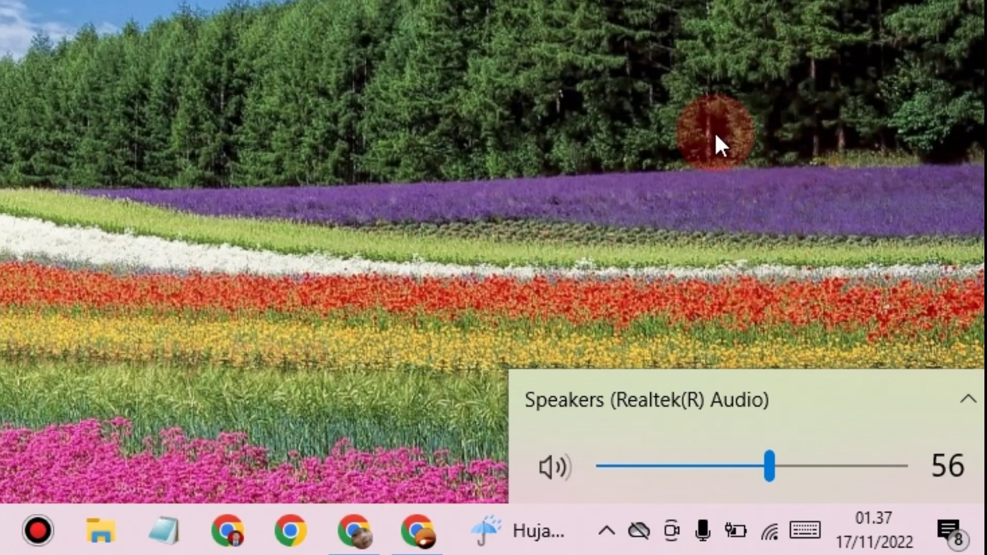
- Open the system Sound dialog and check the options available for the Realtek speakers among the playback devices
left_click(605, 527)
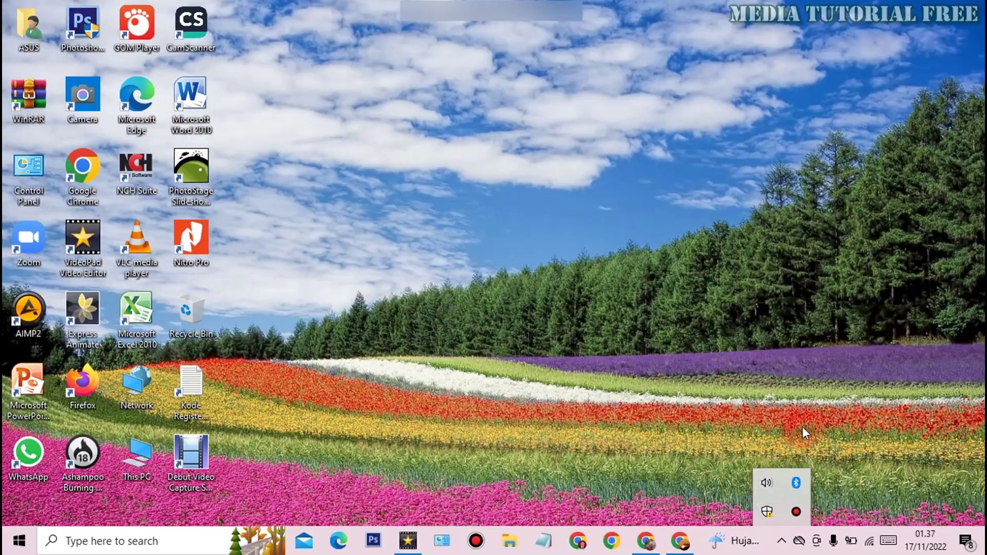
right_click(583, 423)
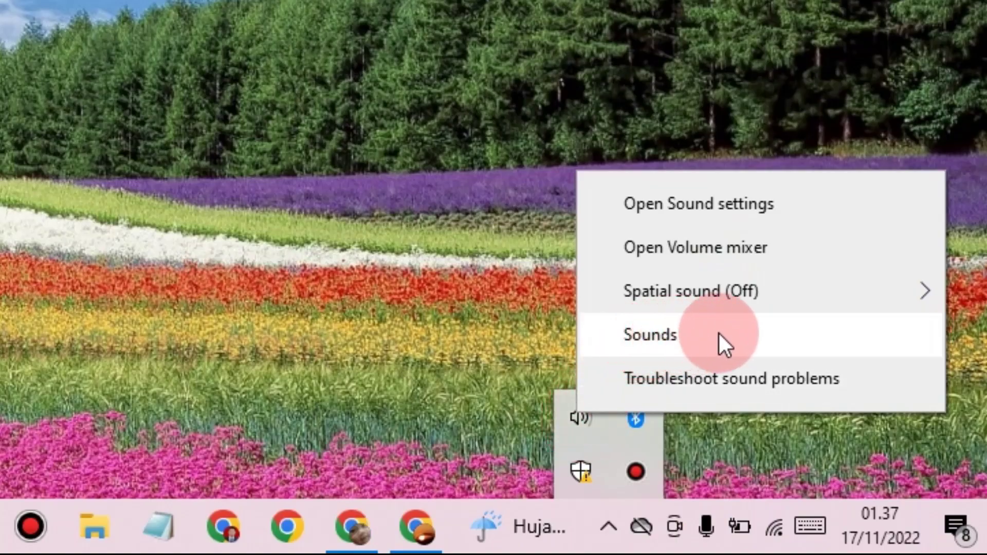
left_click(733, 333)
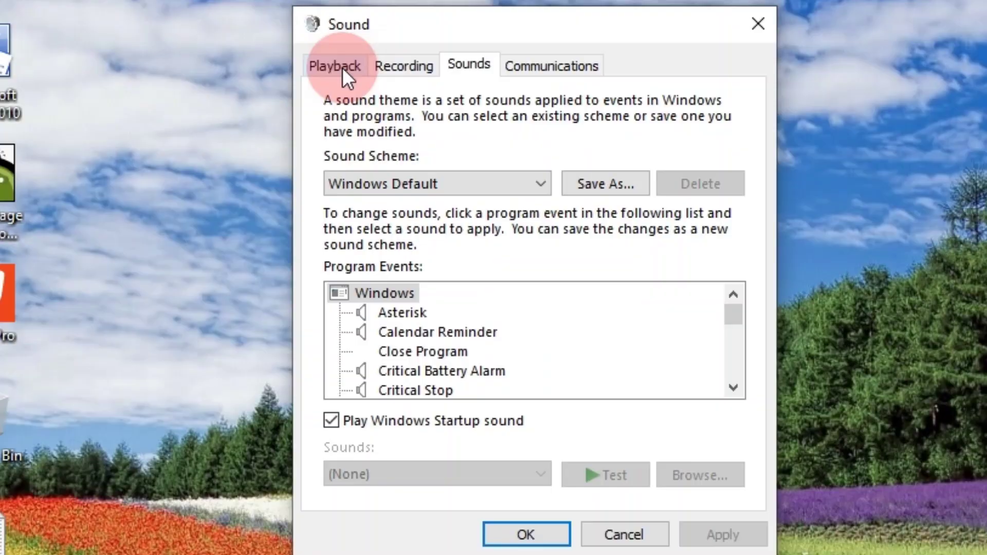
left_click(342, 67)
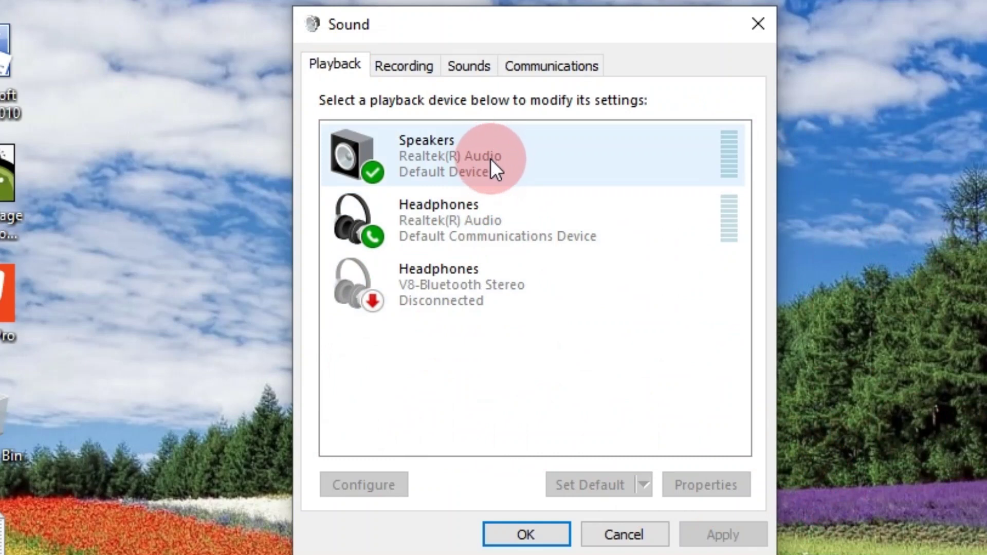
left_click(492, 147)
right_click(491, 146)
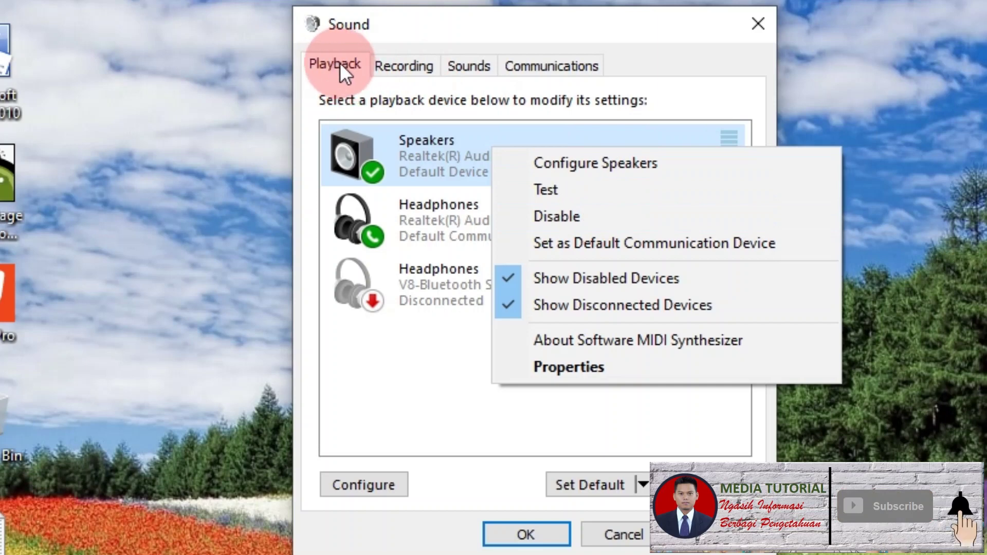
left_click(314, 28)
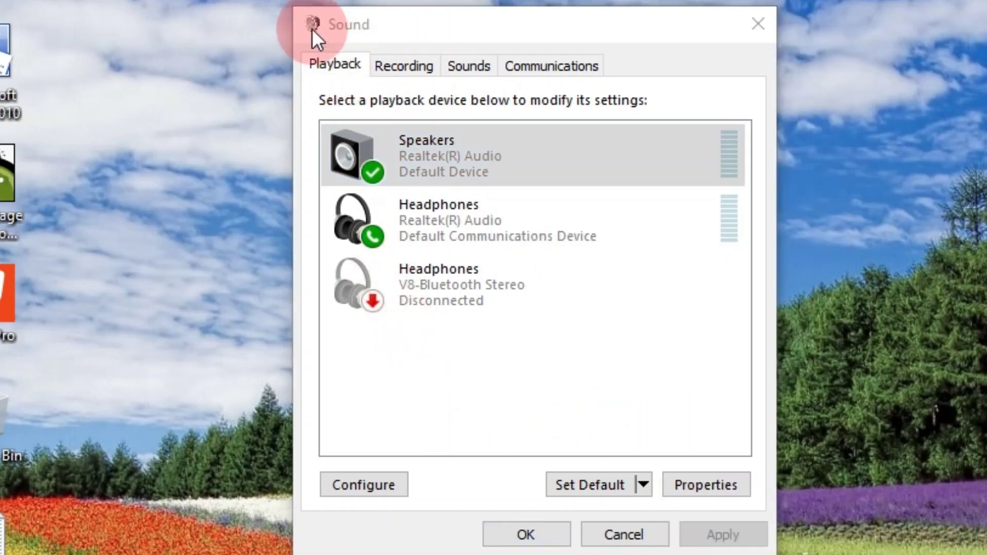
- Check the recording devices, recheck the Realtek speakers under playback, and dismiss the Sound dialog without changes
left_click(405, 65)
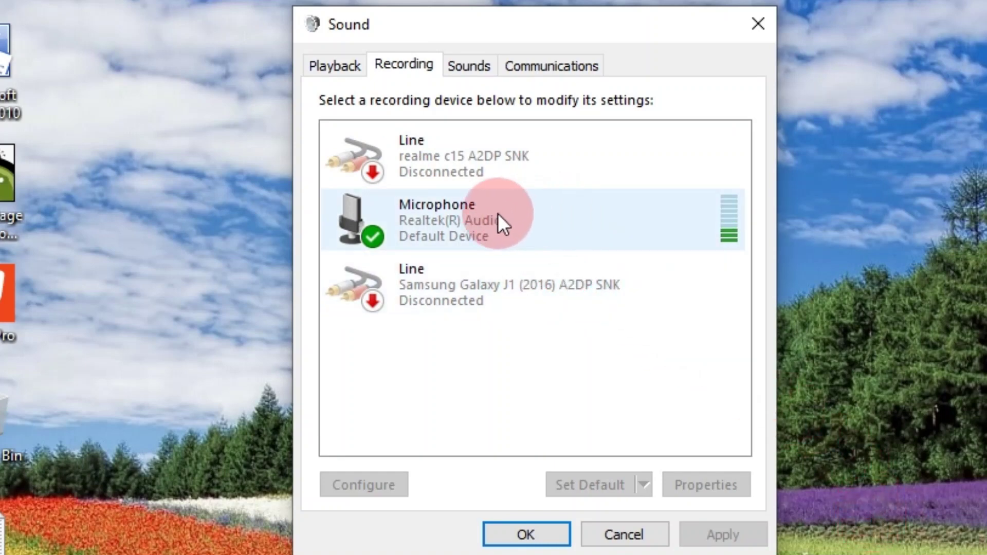
left_click(341, 66)
left_click(494, 160)
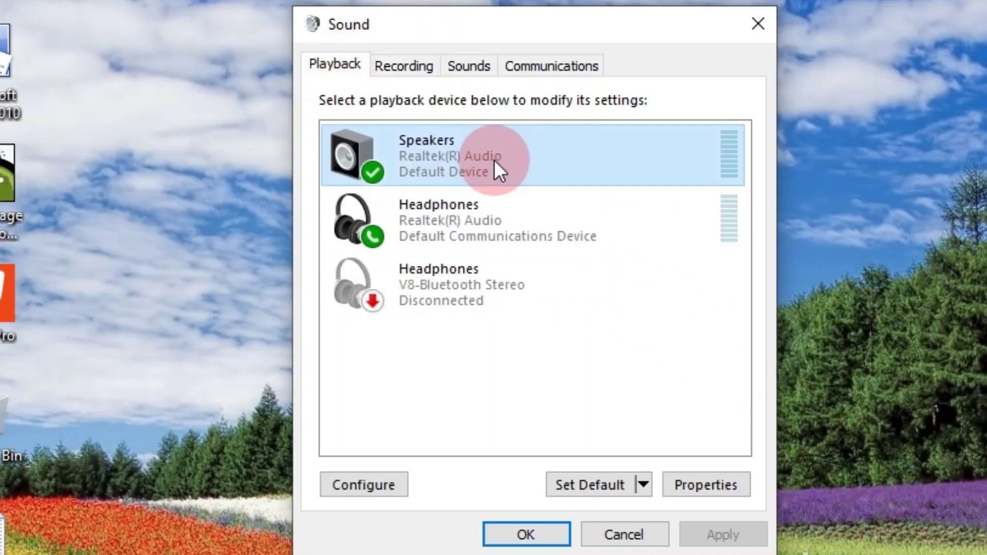
left_click(508, 141)
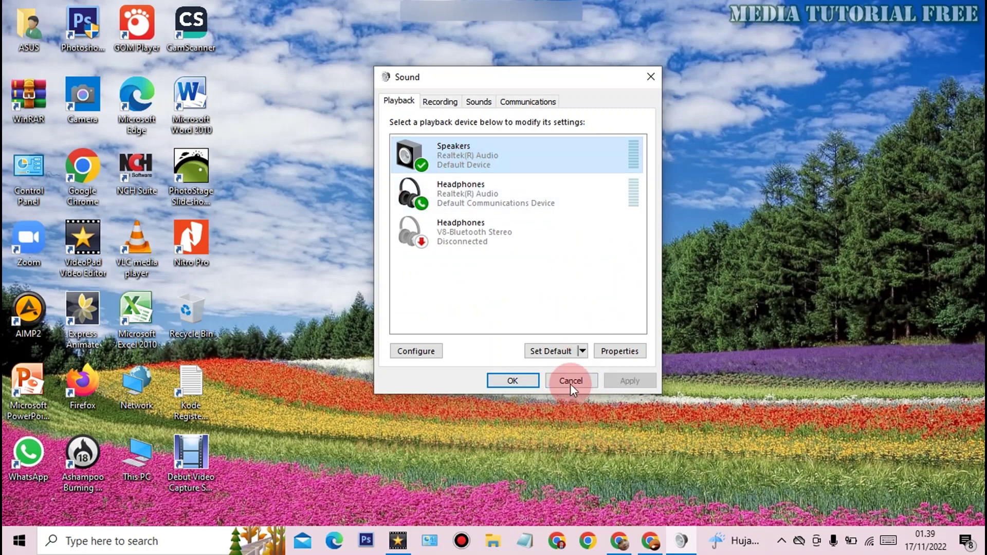
left_click(570, 381)
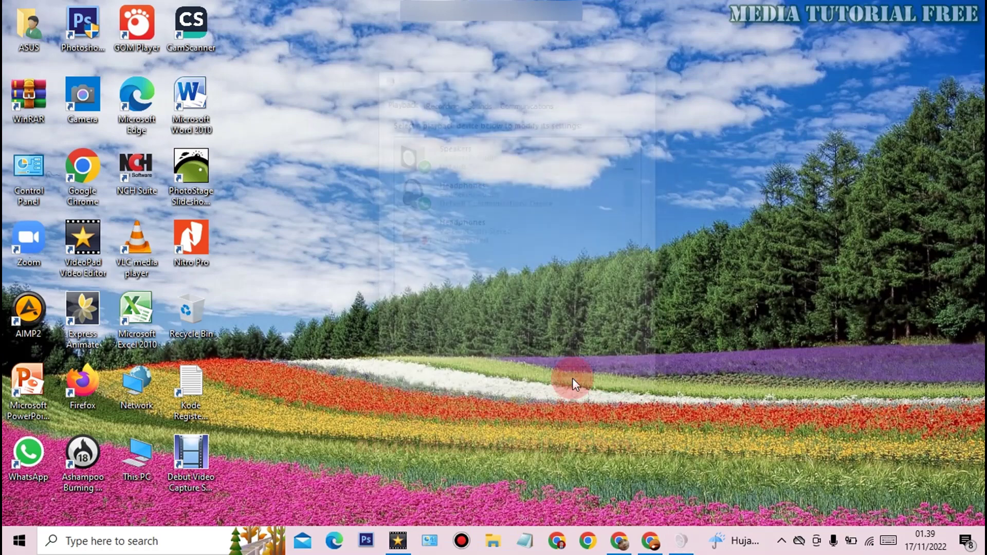
left_click(782, 541)
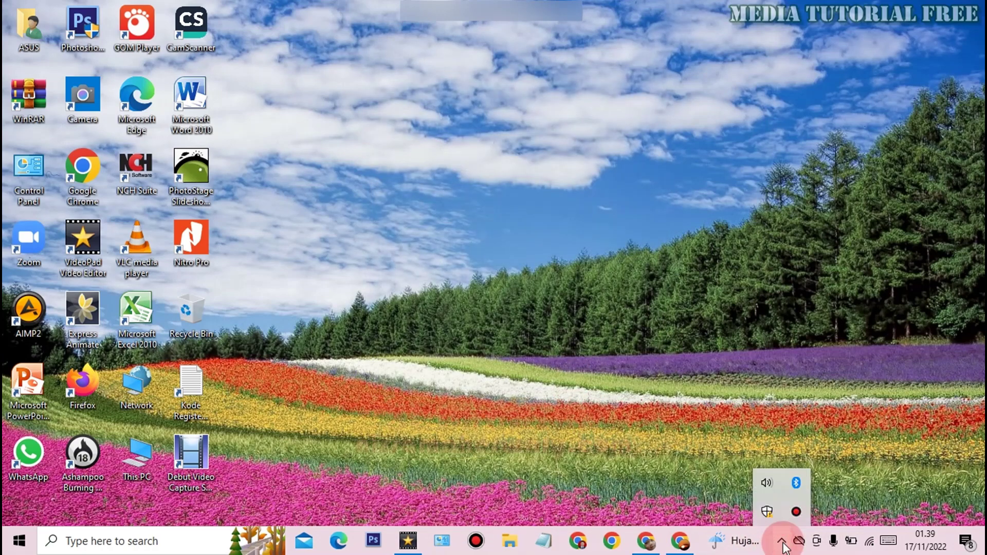
left_click(769, 485)
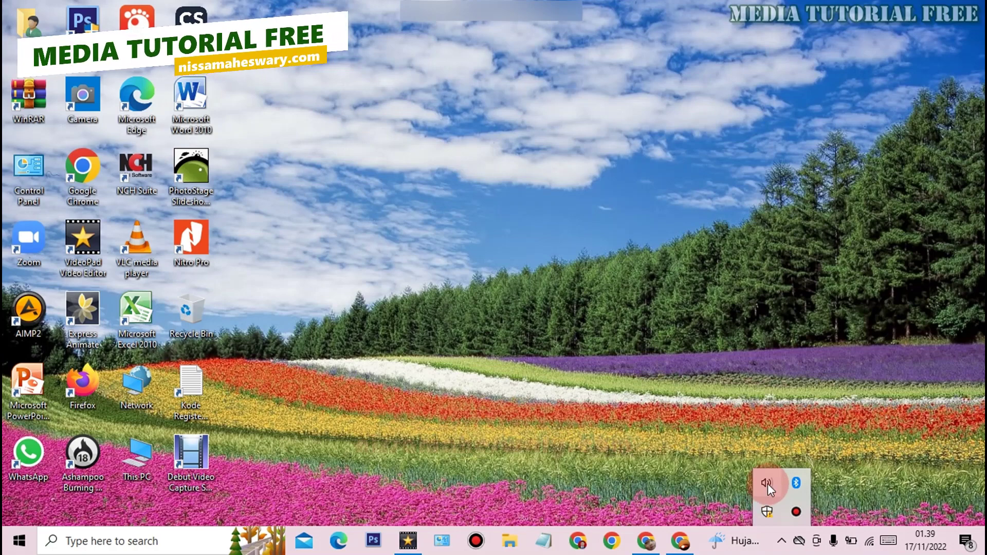
left_click(626, 352)
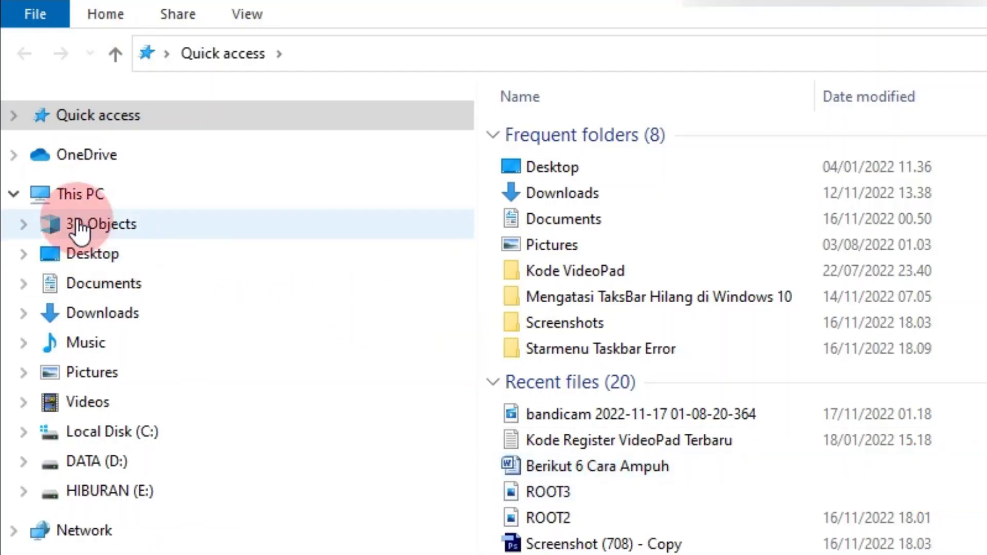
- Open Computer Management for This PC and show the Device Manager
right_click(119, 196)
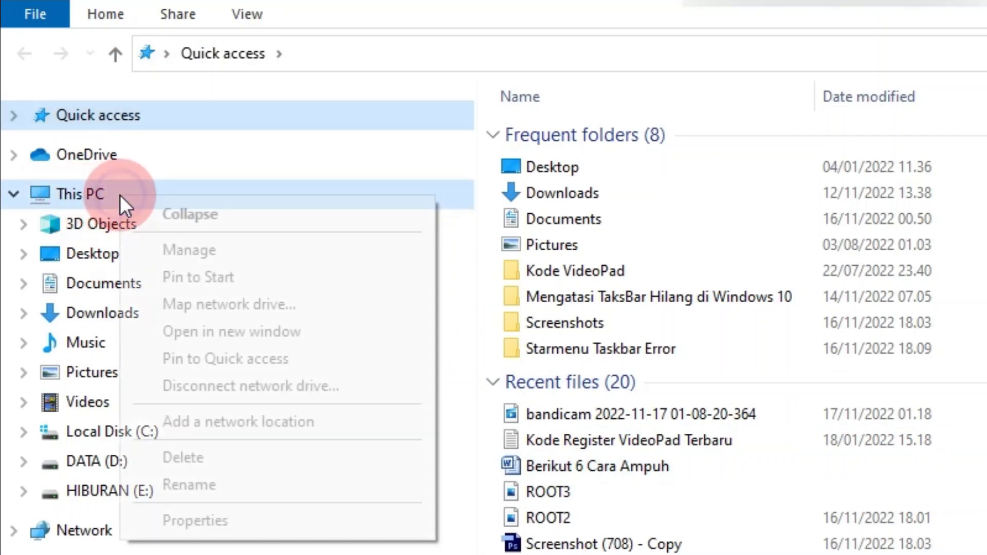
left_click(274, 247)
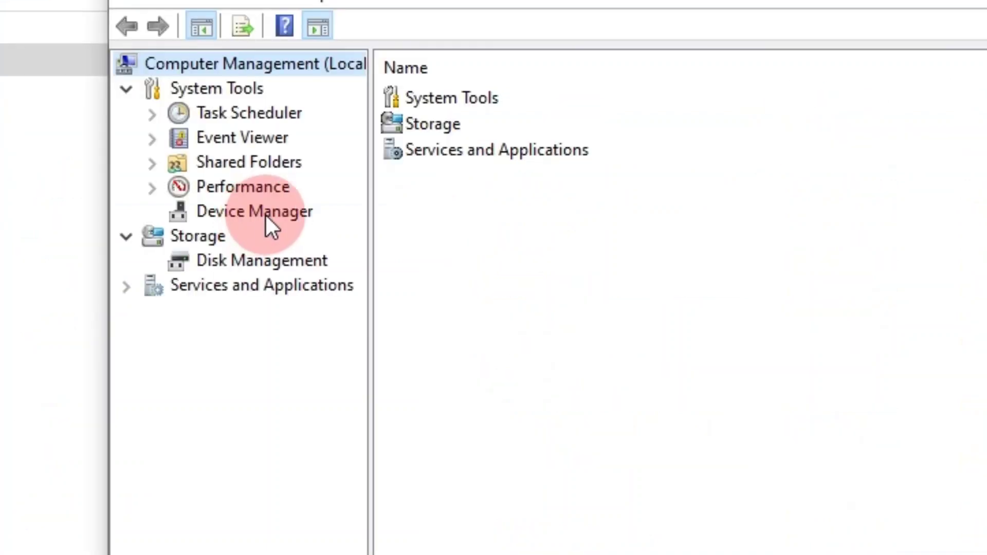
left_click(282, 212)
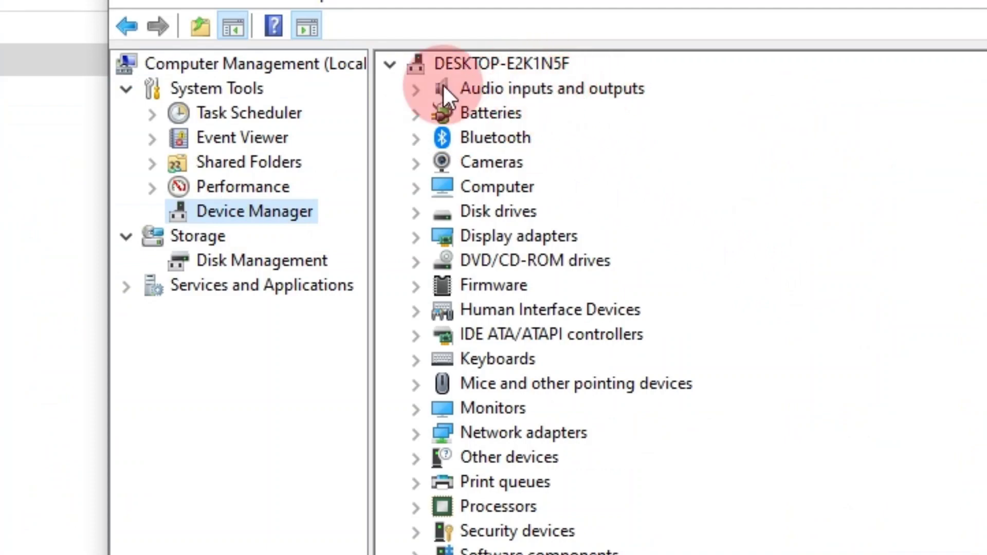
- Examine the devices listed under Audio inputs and outputs, then collapse that category
left_click(417, 90)
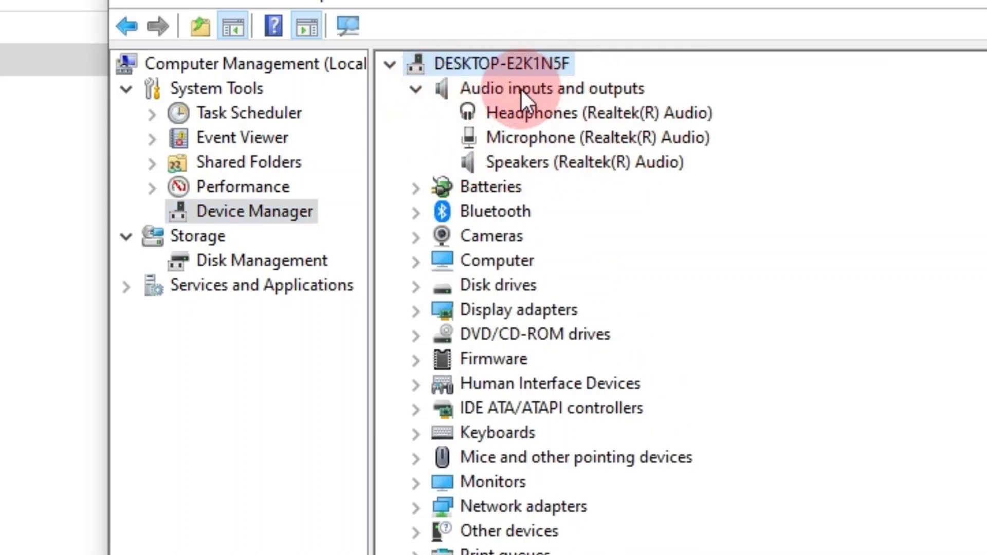
left_click(415, 89)
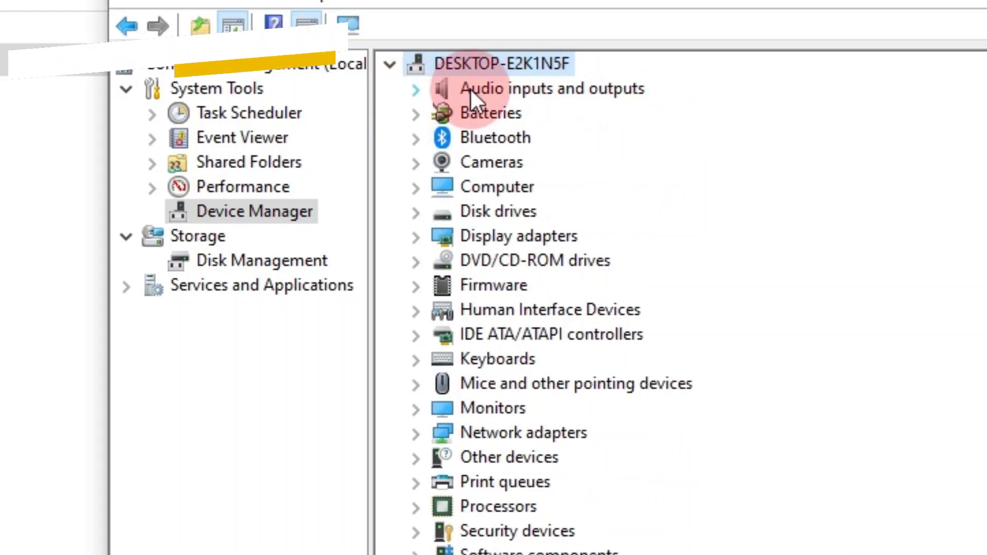
left_click(416, 88)
left_click(416, 89)
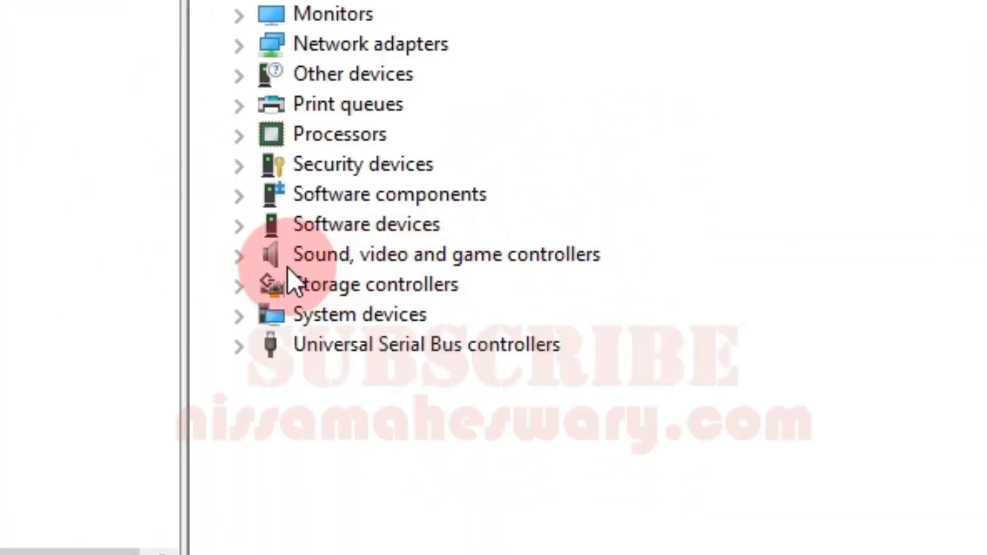
- Expand Sound, video and game controllers and check an audio device's status in its properties, leaving them unchanged
left_click(240, 256)
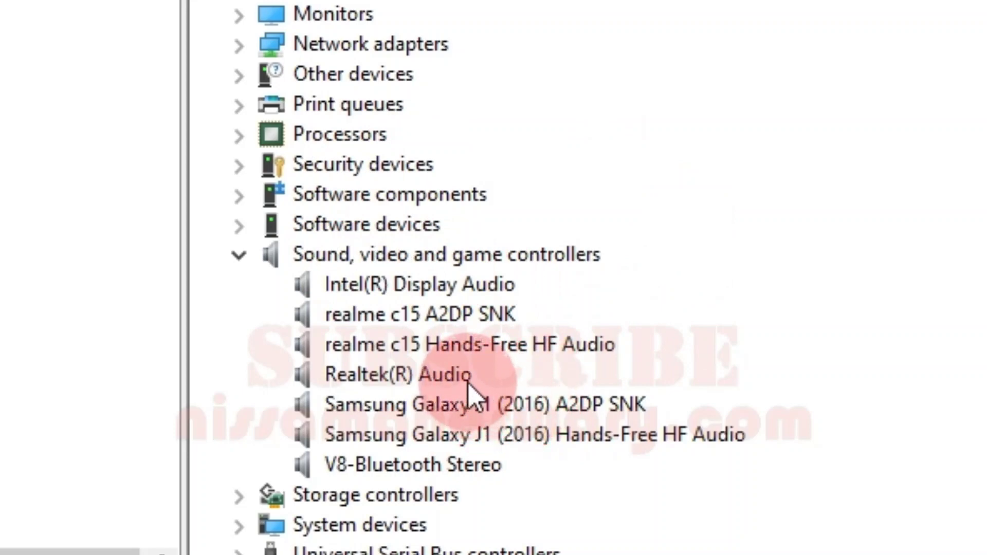
left_click(438, 375)
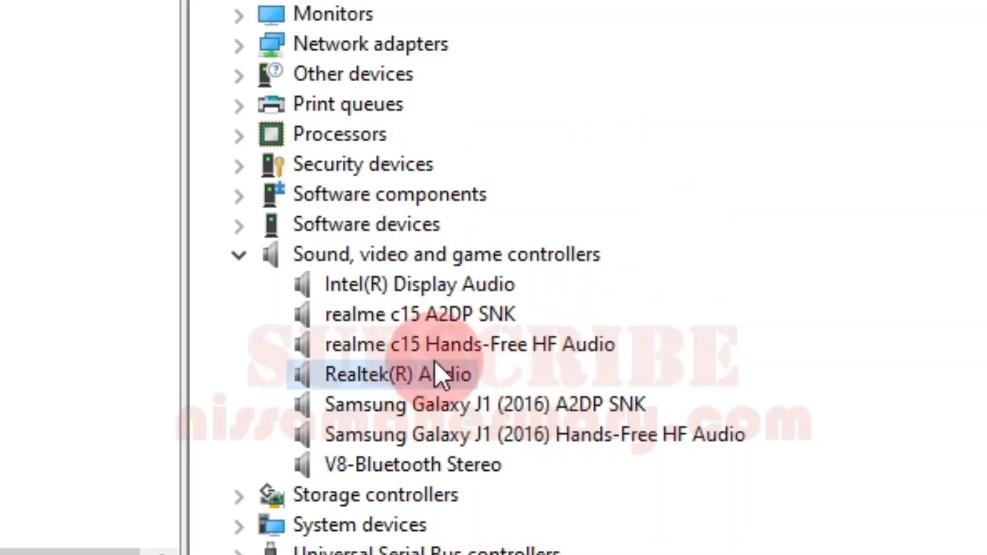
double_click(465, 294)
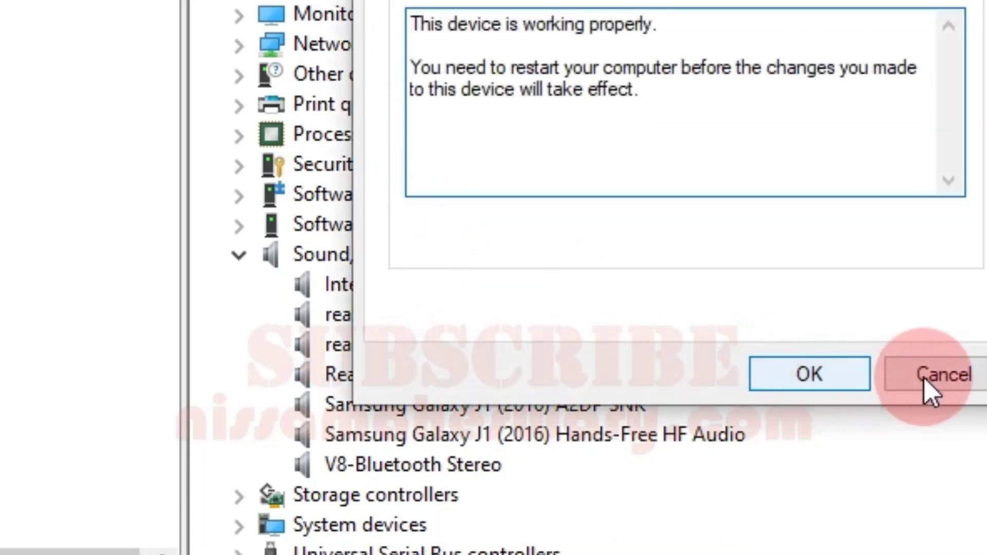
left_click(926, 377)
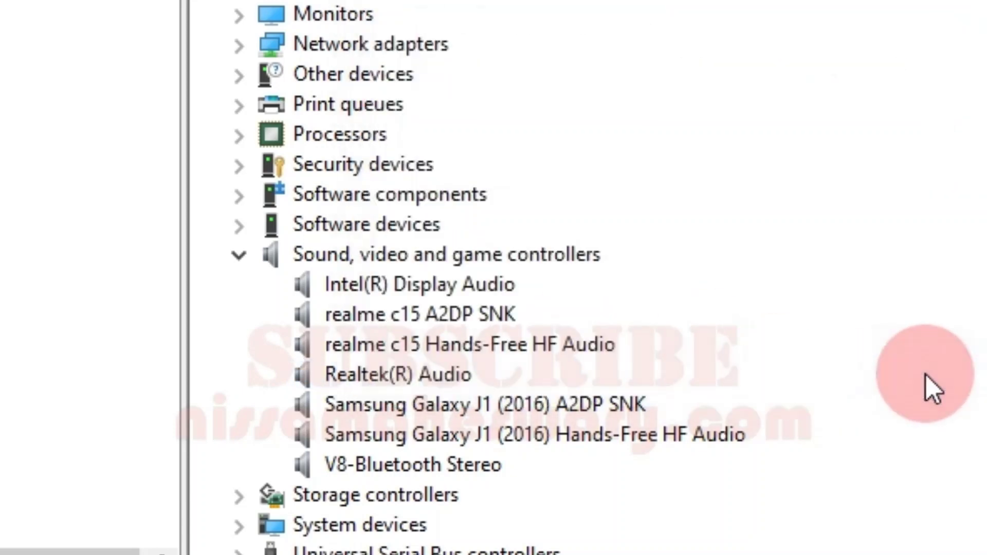
- Uninstall the V8-Bluetooth Stereo device from Sound, video and game controllers
right_click(475, 464)
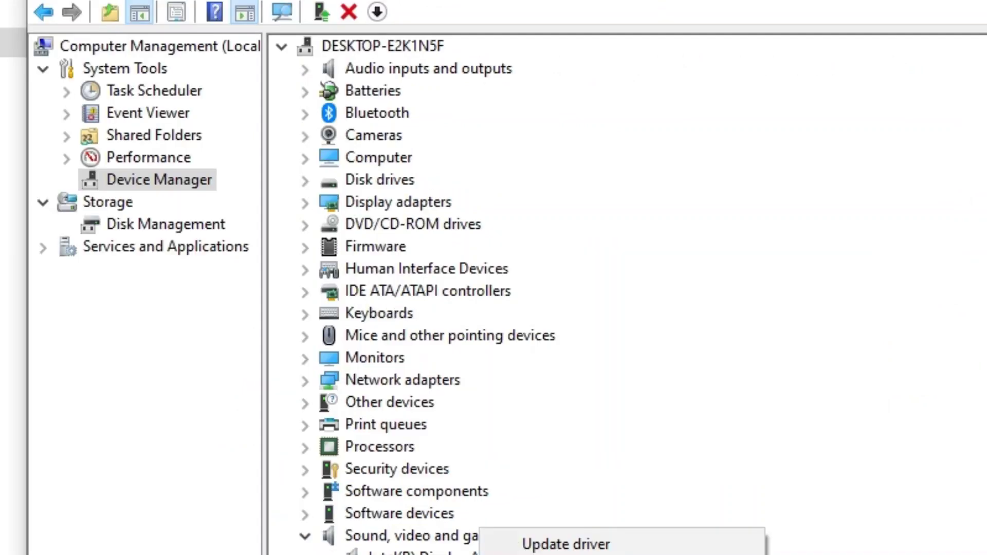
left_click(628, 335)
left_click(558, 150)
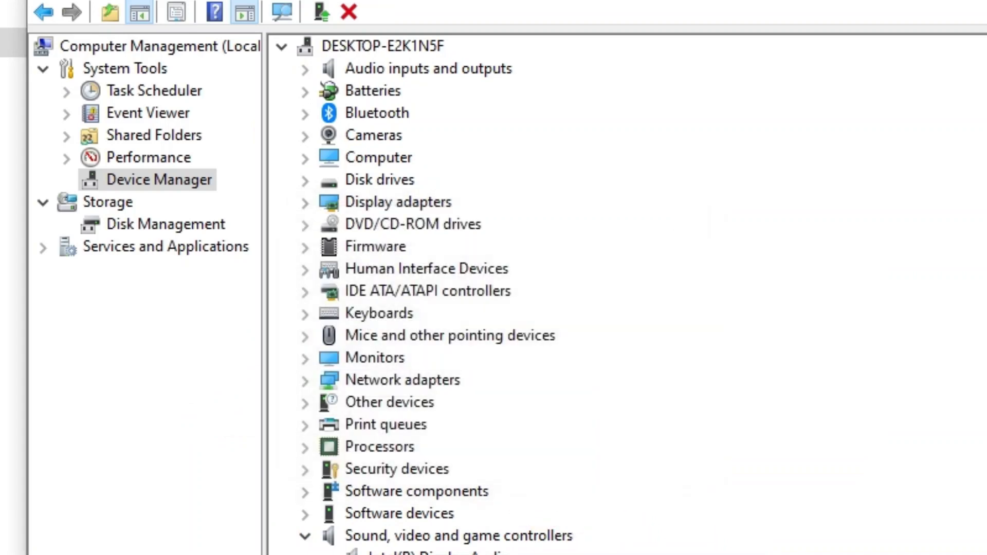
- Uninstall both Samsung Galaxy J1 (2016) audio devices, A2DP SNK and Hands-Free HF Audio
left_click(457, 457)
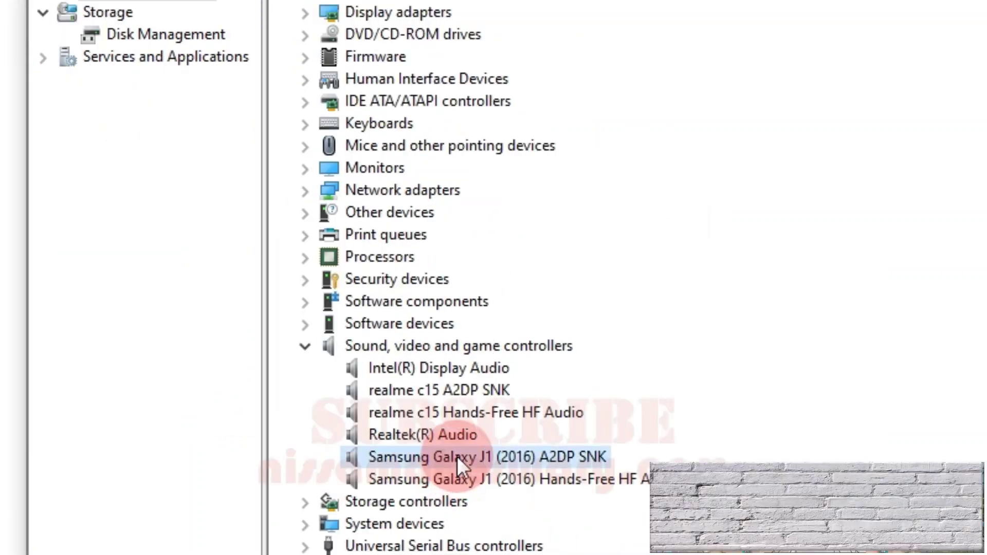
right_click(457, 457)
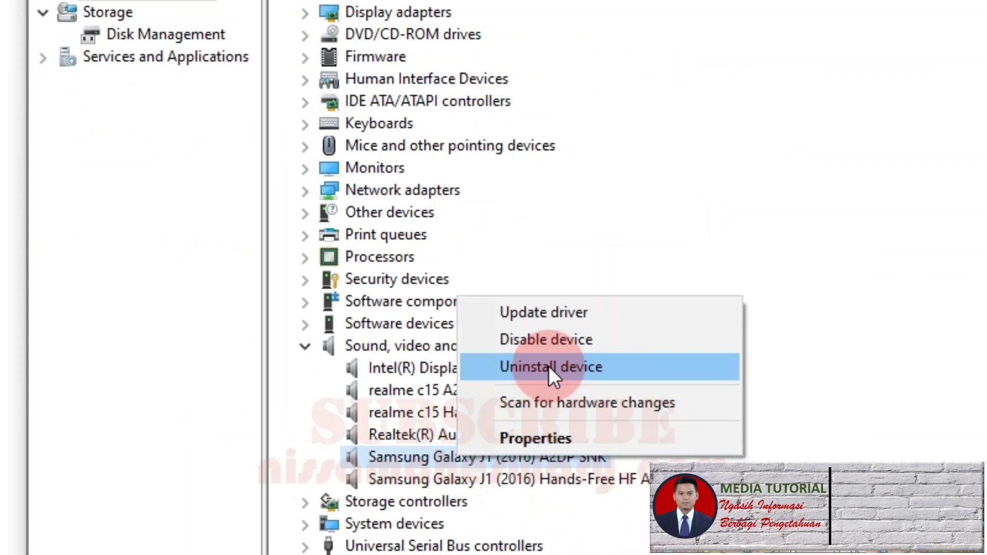
left_click(548, 366)
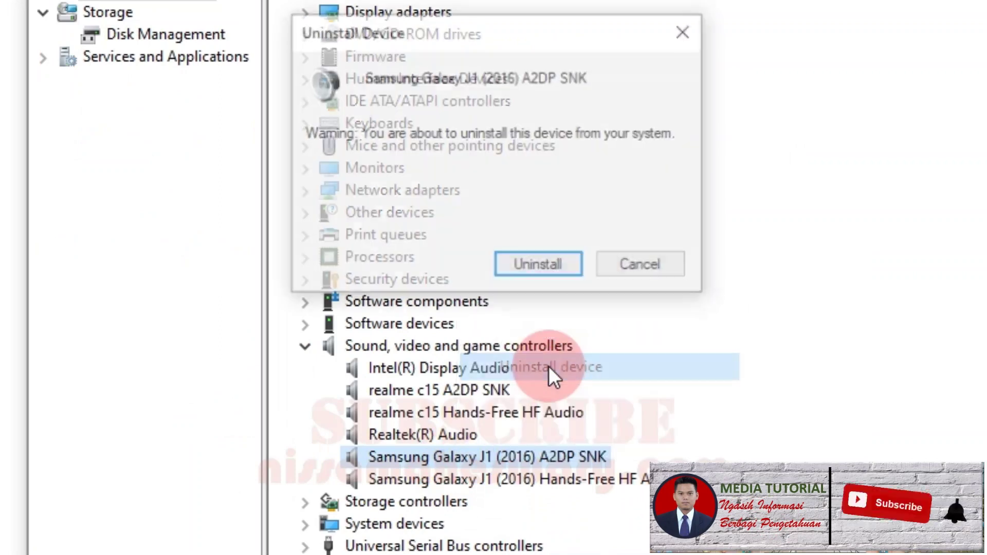
left_click(533, 273)
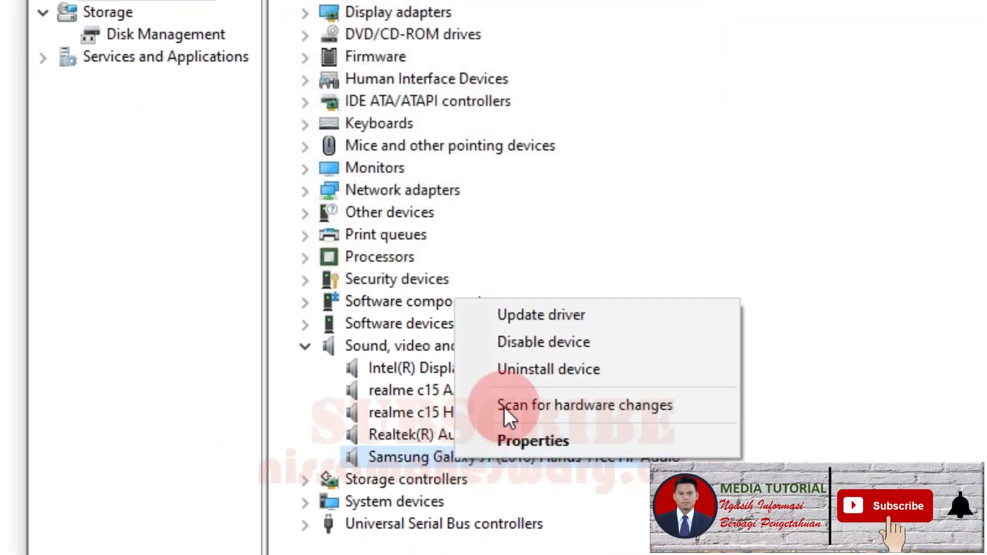
left_click(510, 368)
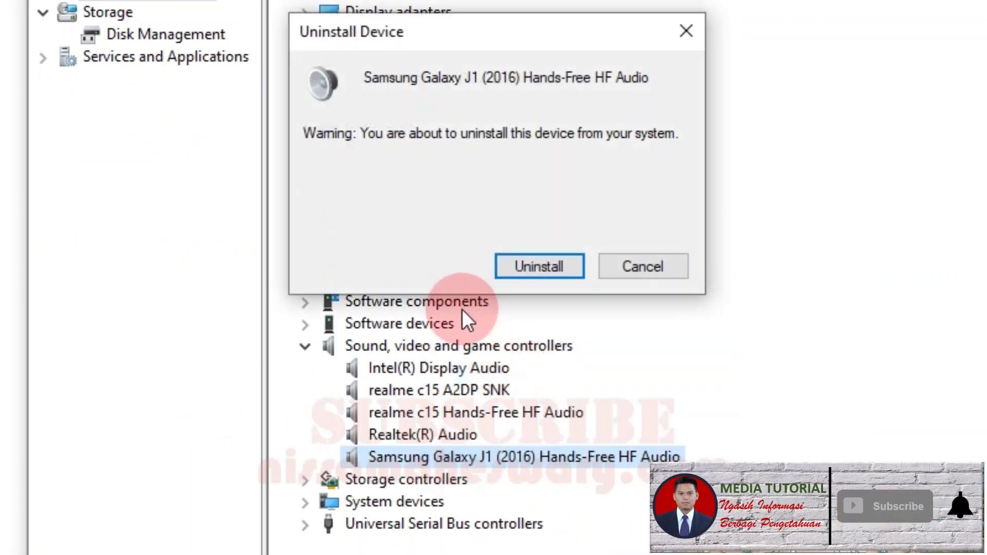
left_click(533, 269)
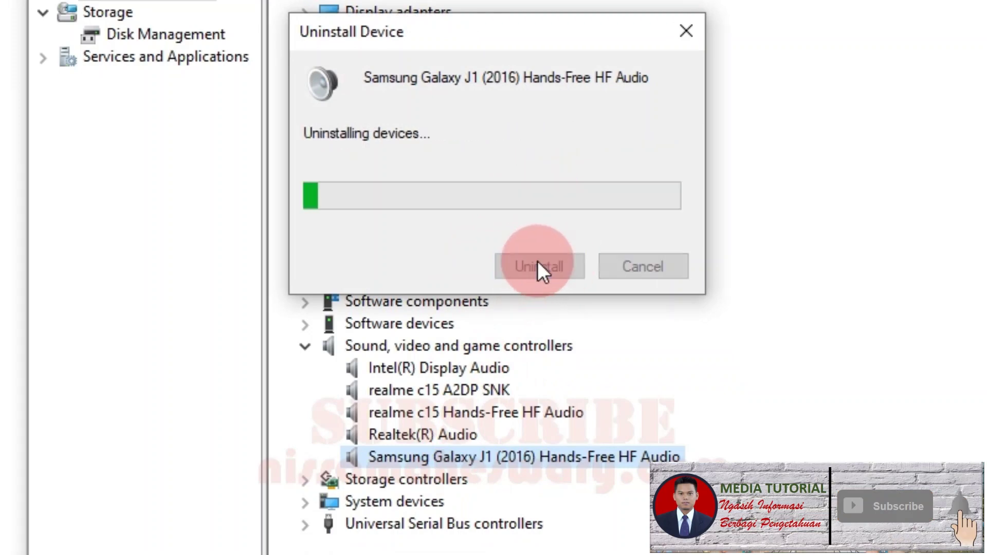
- Uninstall both realme c15 audio devices, A2DP SNK and Hands-Free HF Audio
right_click(457, 389)
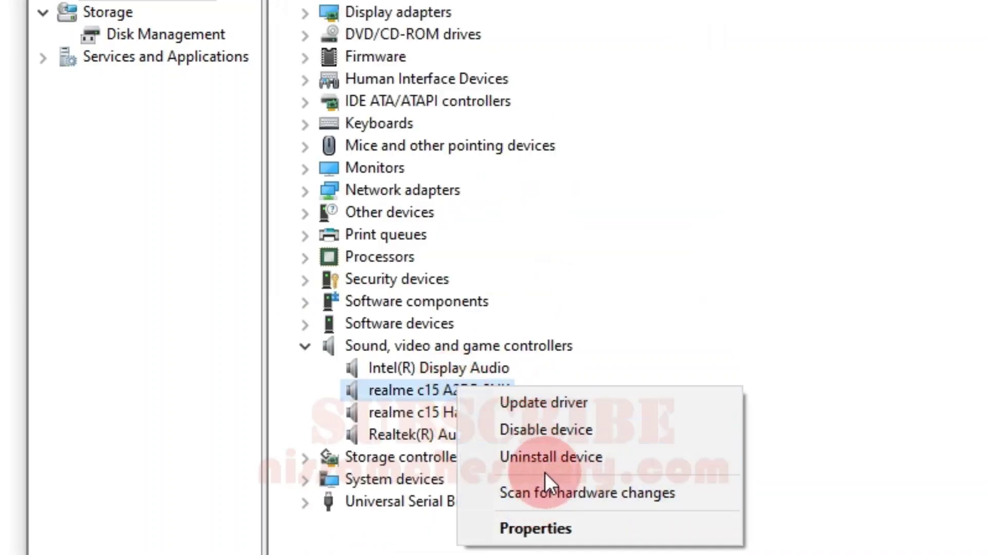
left_click(577, 456)
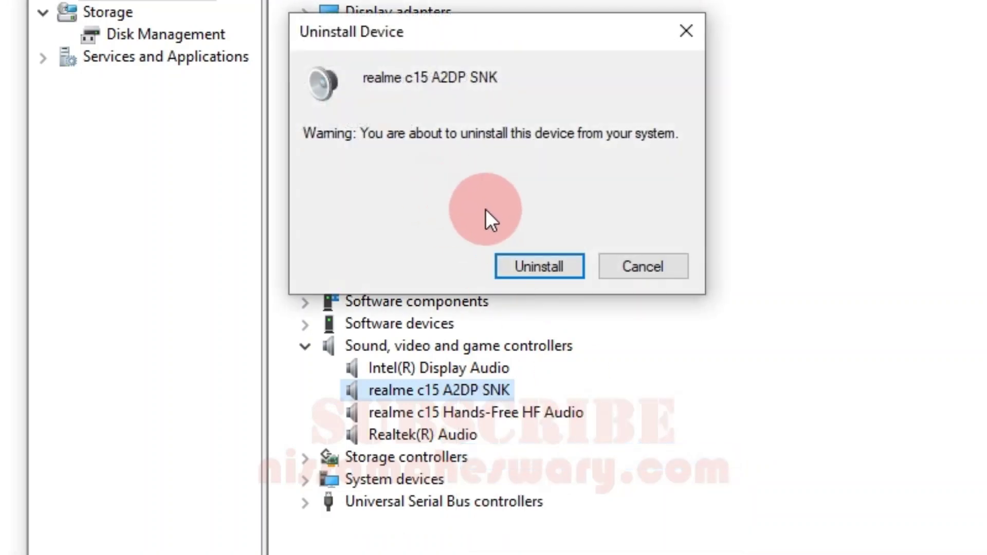
left_click(539, 265)
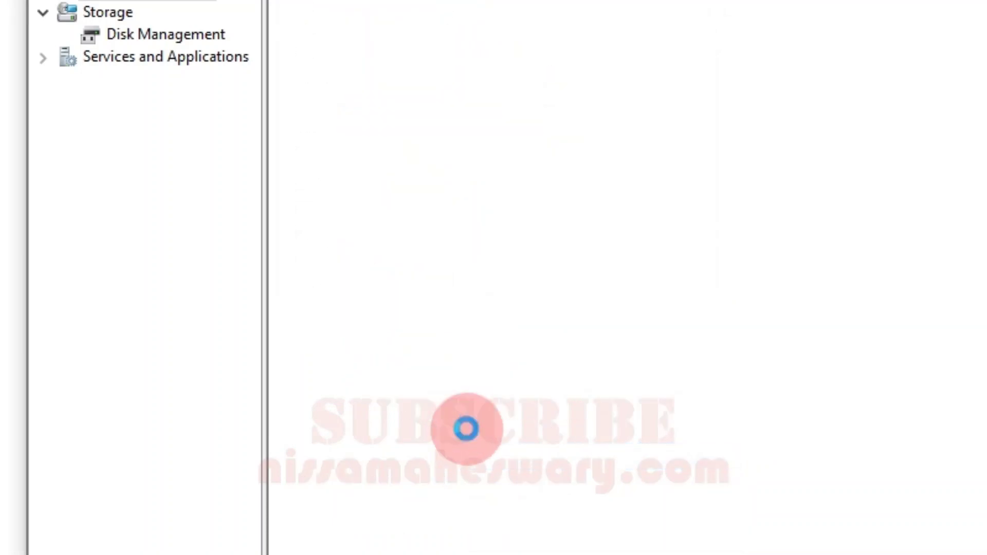
right_click(445, 385)
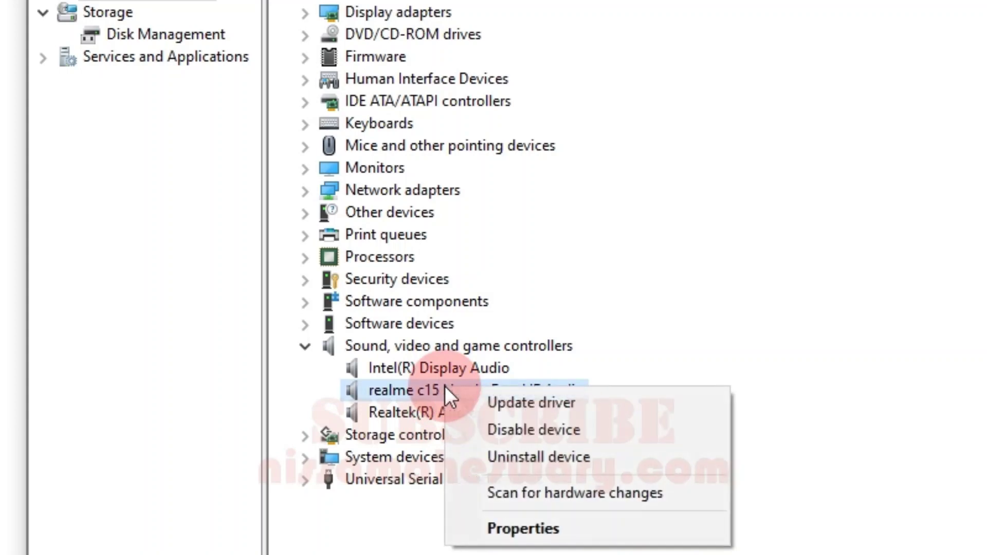
left_click(512, 455)
left_click(535, 262)
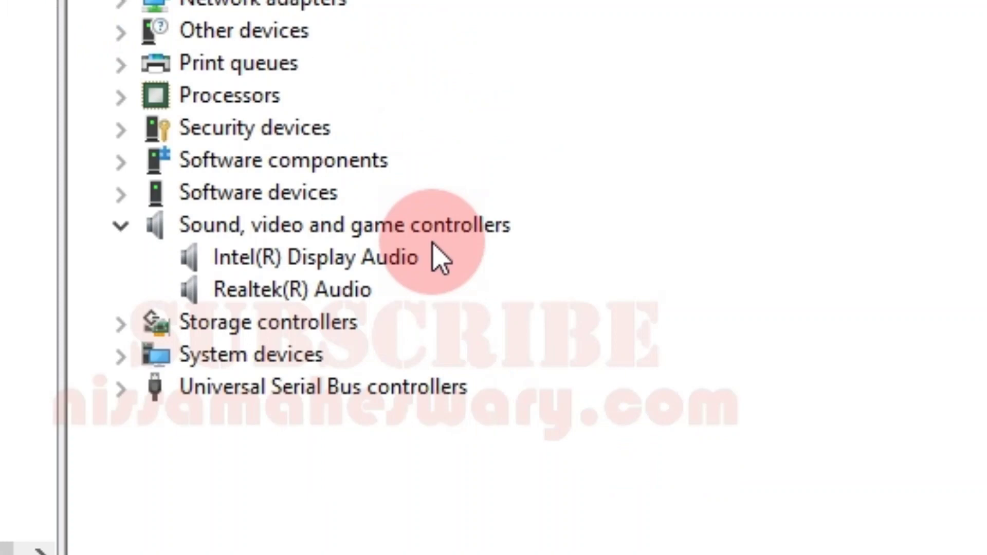
- Start a manual driver update for Realtek(R) Audio, exclude subfolders from the search, and list the drivers available on the computer
left_click(297, 307)
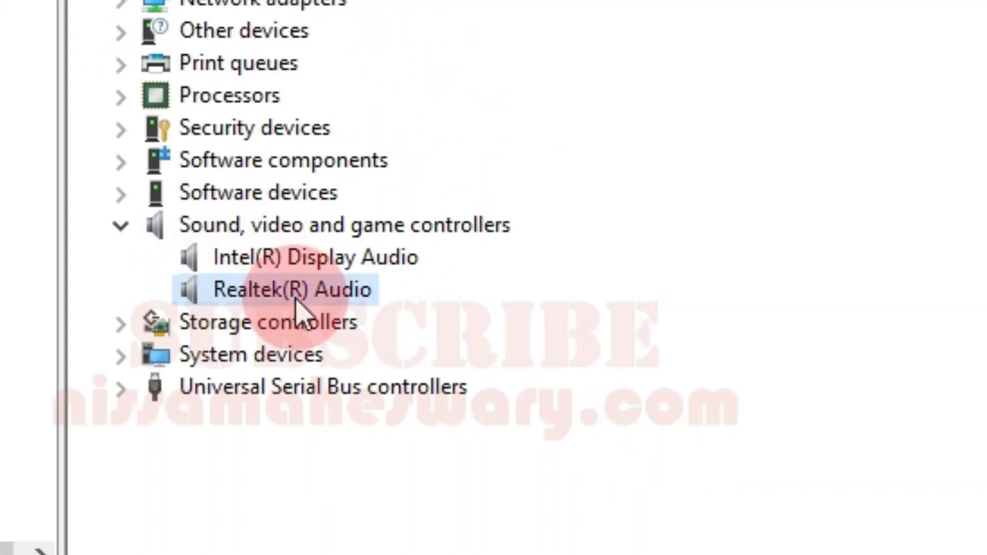
right_click(265, 294)
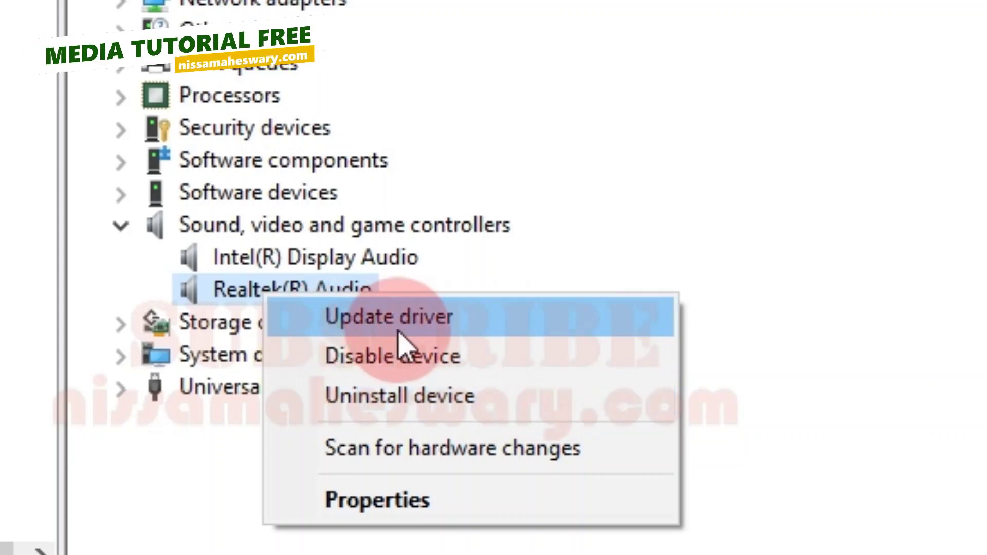
left_click(494, 329)
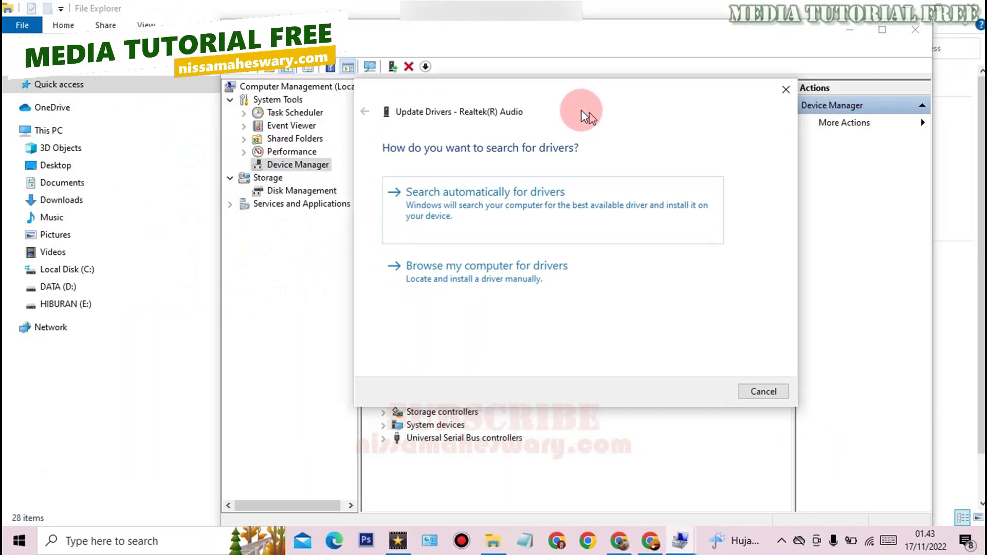
left_click_drag(589, 117, 539, 67)
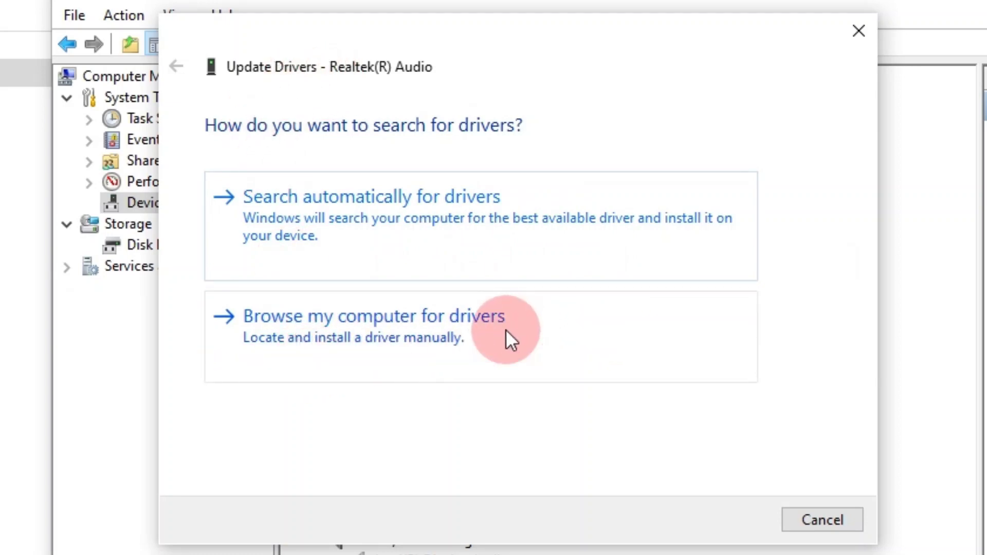
left_click(341, 326)
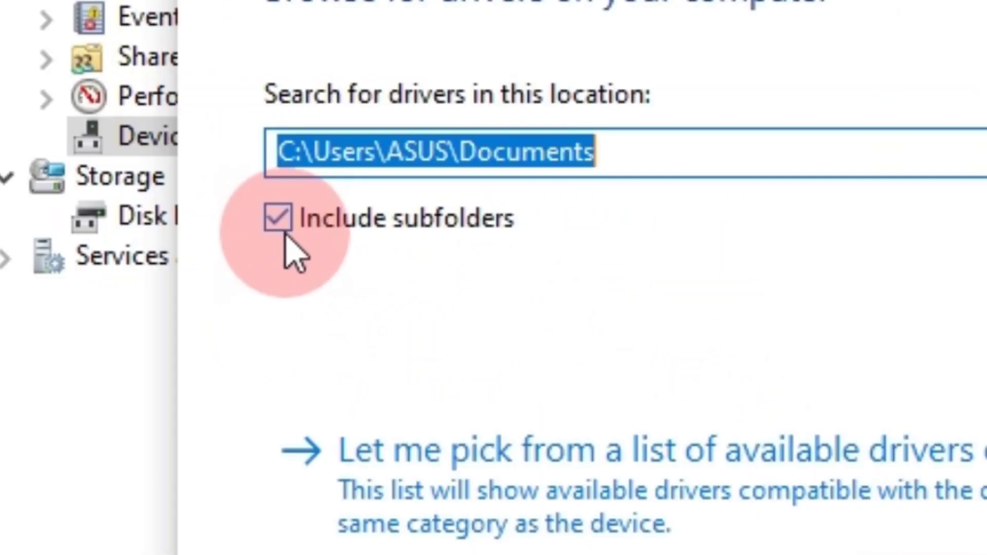
left_click(286, 243)
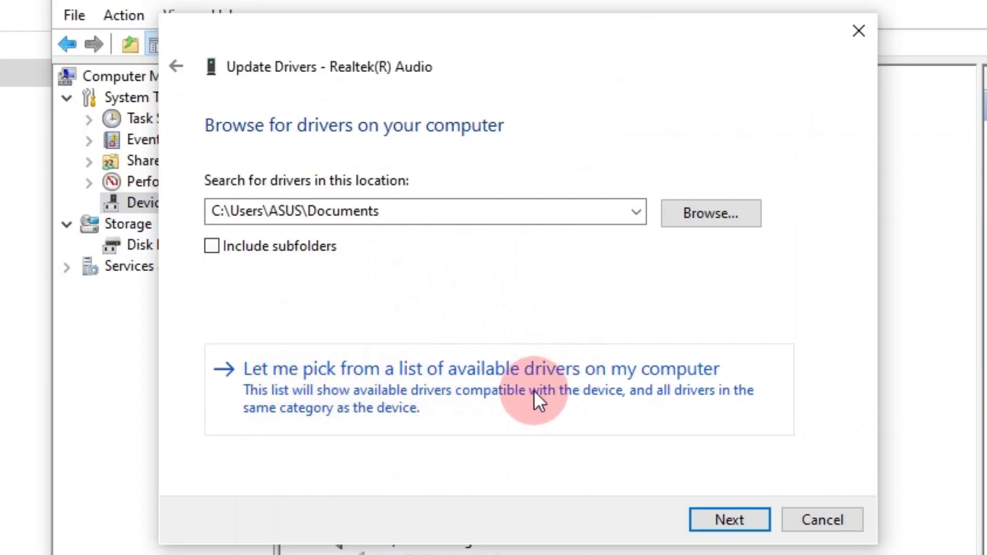
left_click(347, 383)
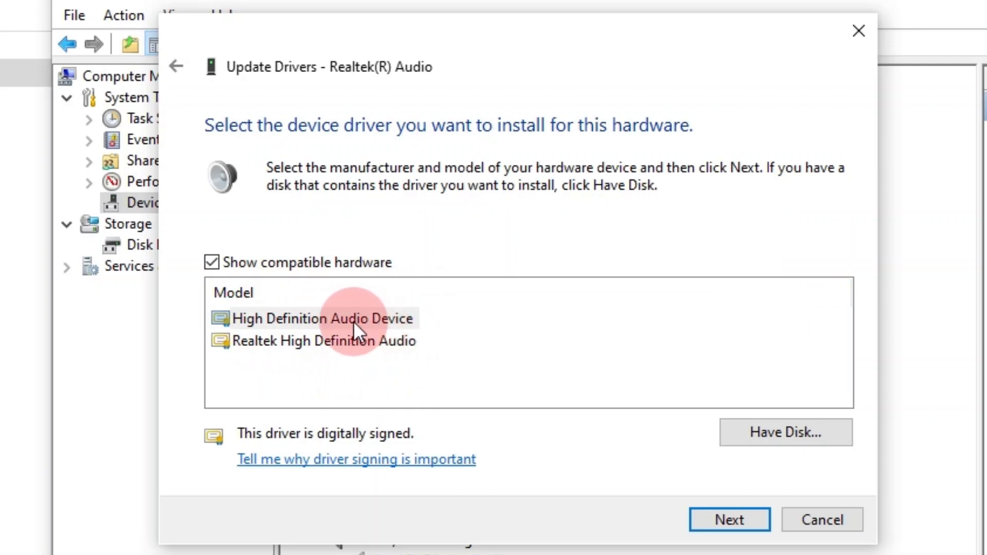
- Install the High Definition Audio Device driver for Realtek(R) Audio, accepting the compatibility risk, and decline restarting the computer
double_click(329, 320)
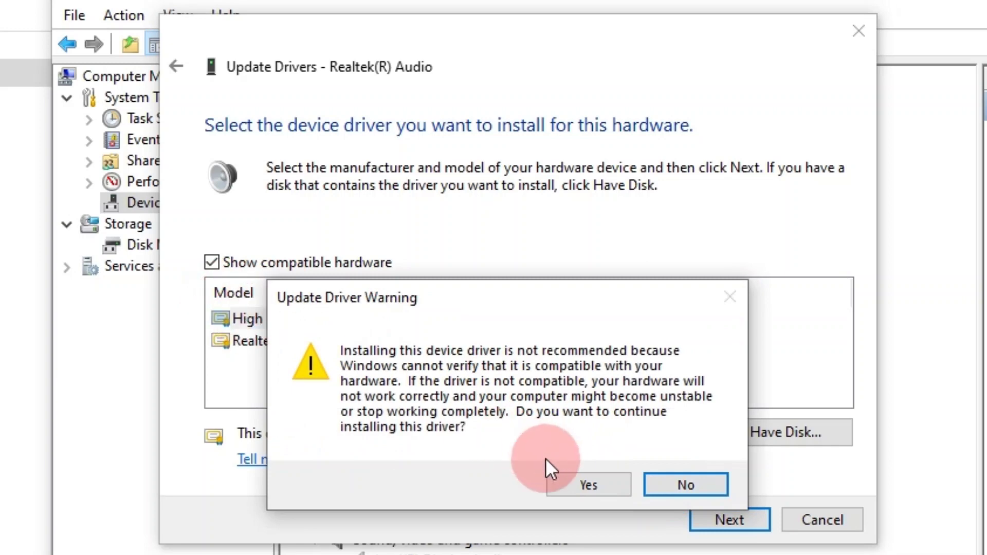
left_click(685, 489)
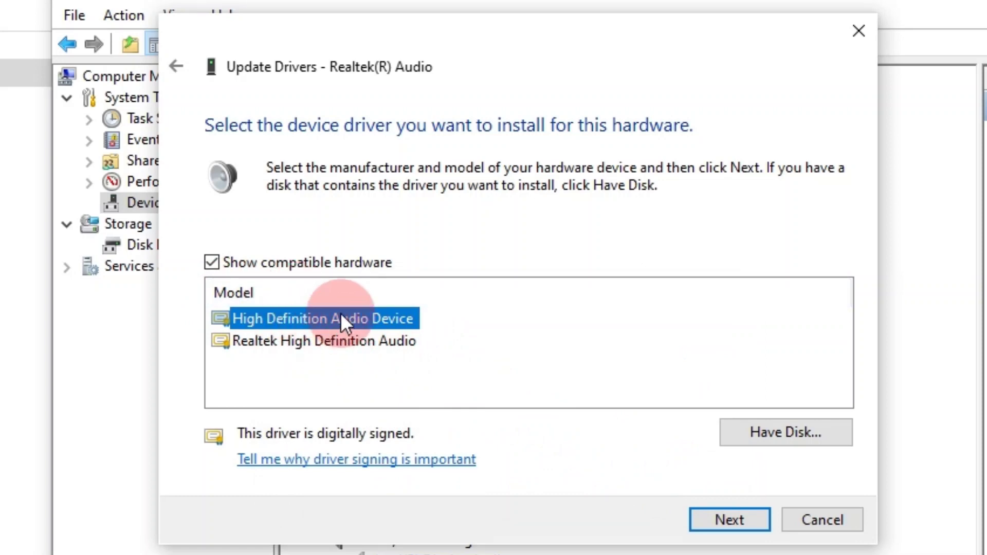
left_click(746, 517)
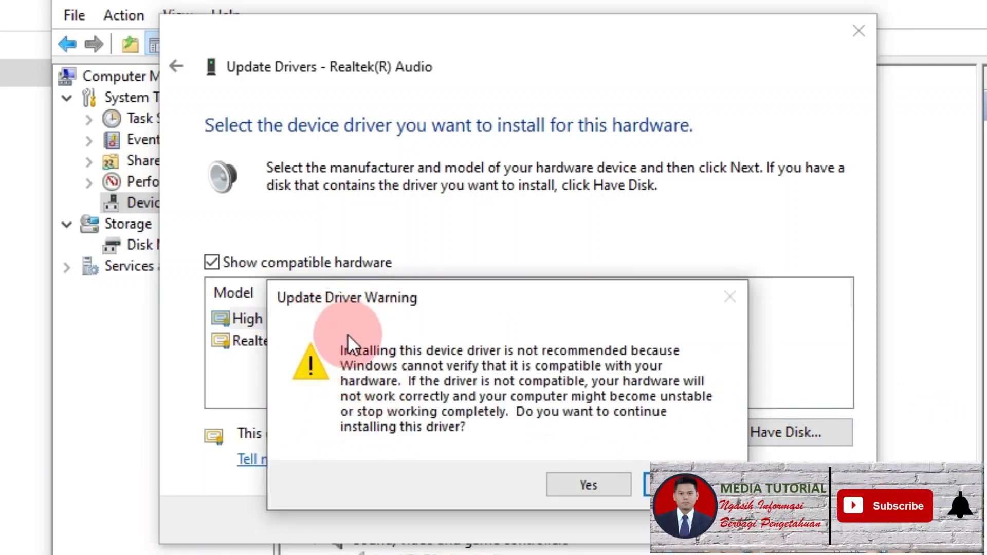
left_click(571, 483)
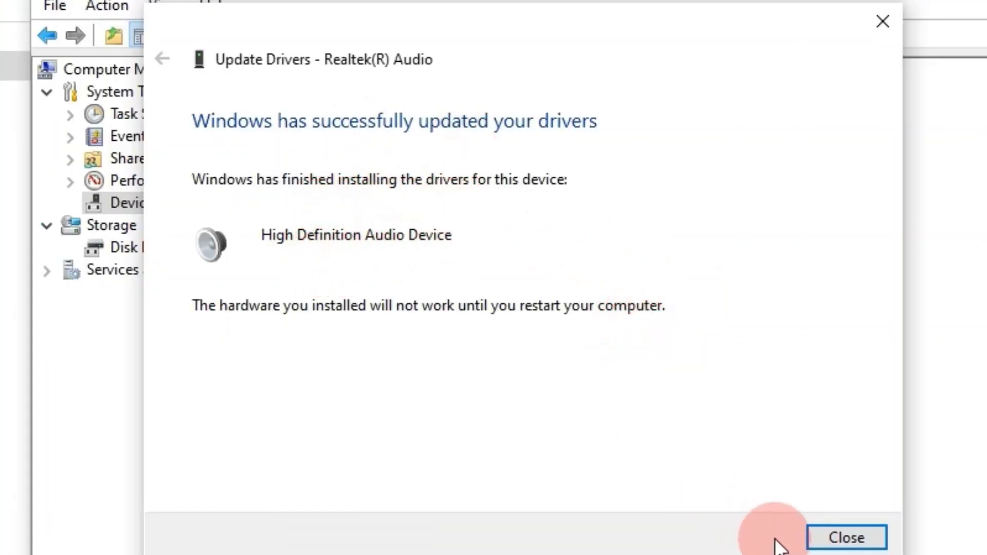
left_click(830, 537)
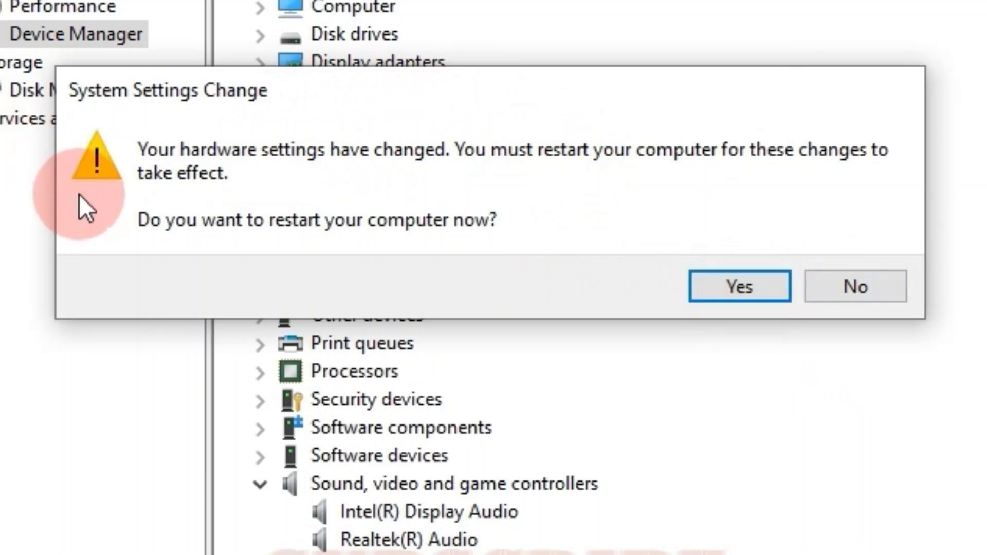
left_click(866, 291)
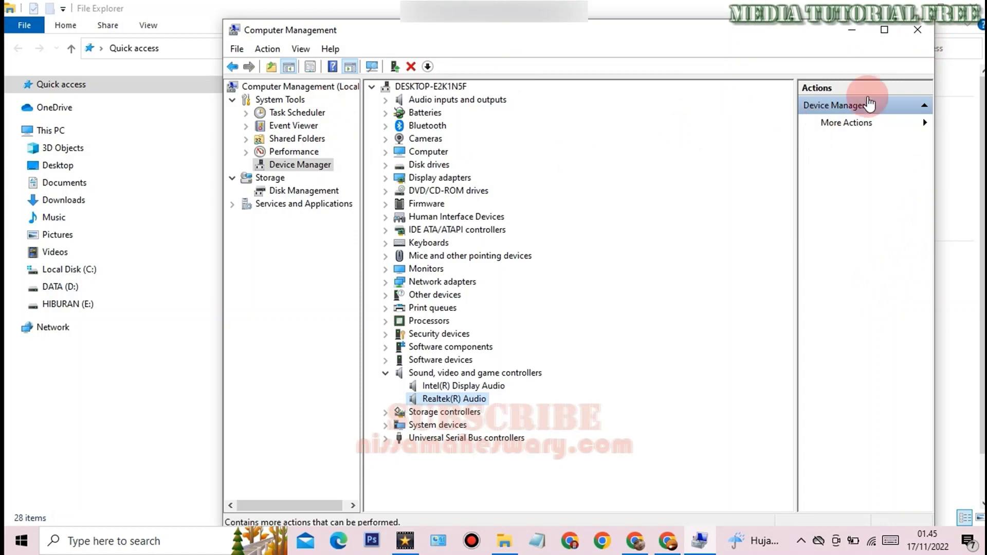
- Close Computer Management and refresh the desktop
left_click(919, 30)
right_click(616, 150)
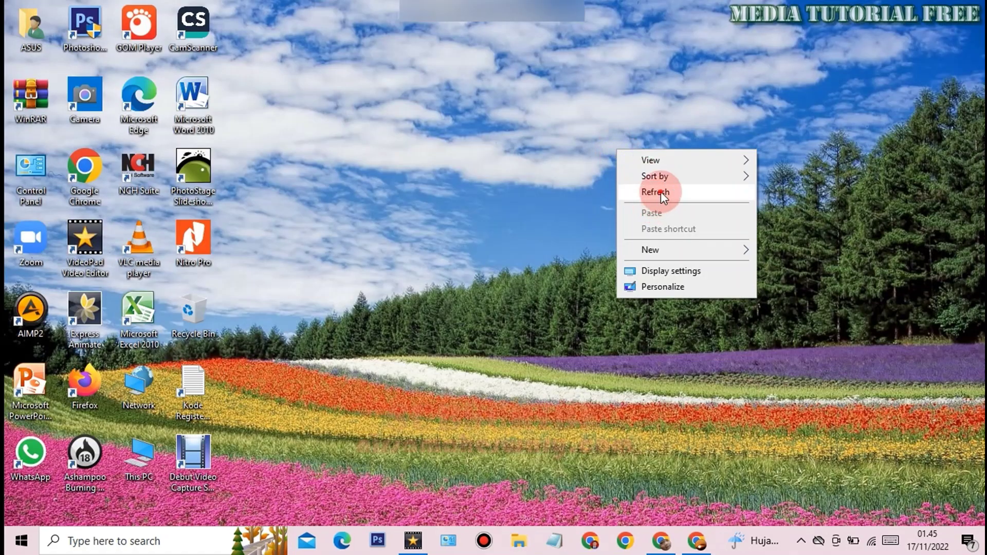
left_click(661, 191)
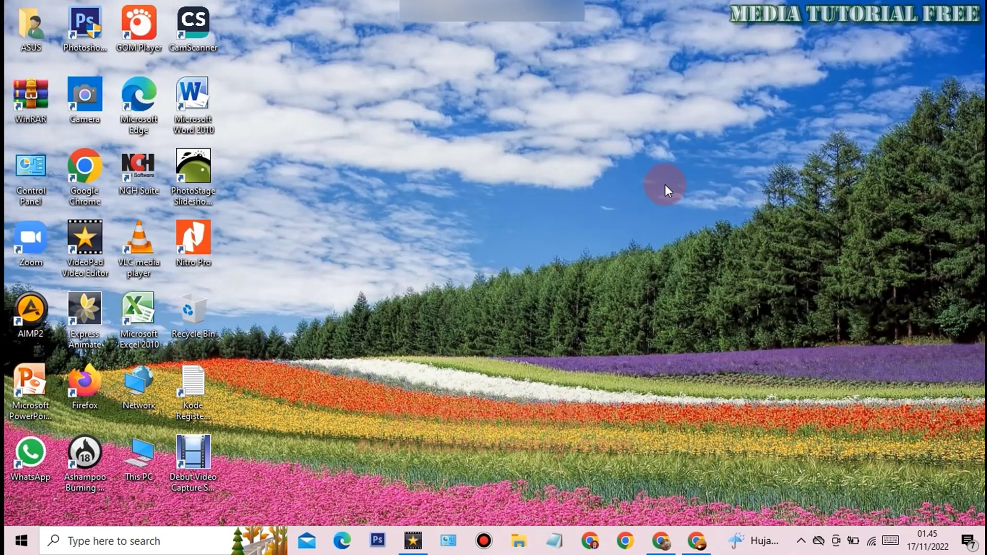